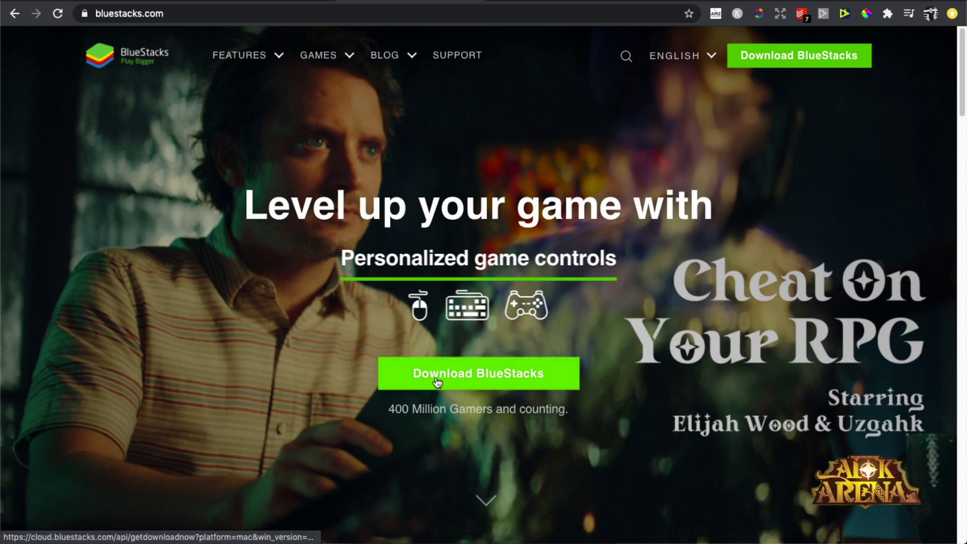
Step: Start the BlueStacks Mac installer download in Chrome, then cancel it from the download bar
{"action": "left_click", "coordinate": [802, 60]}
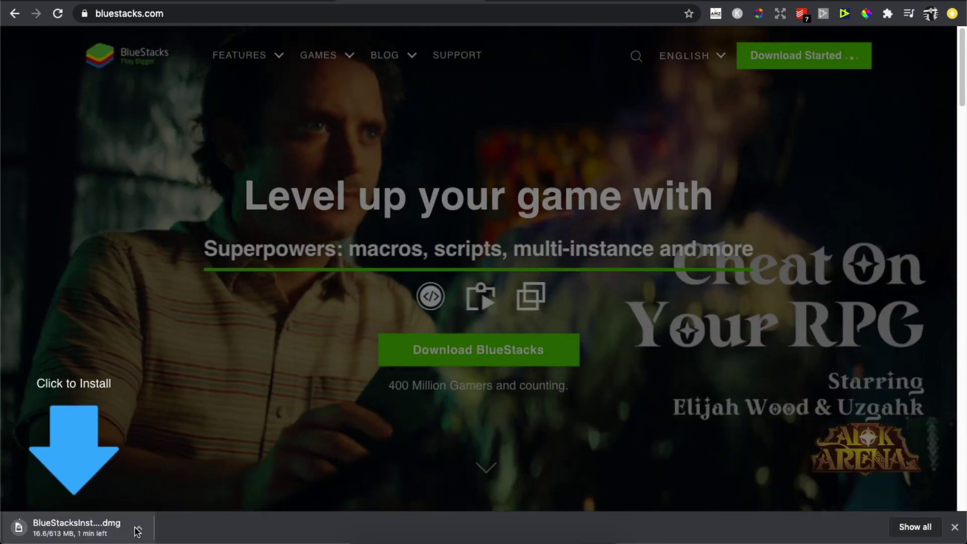
{"action": "left_click", "coordinate": [137, 532]}
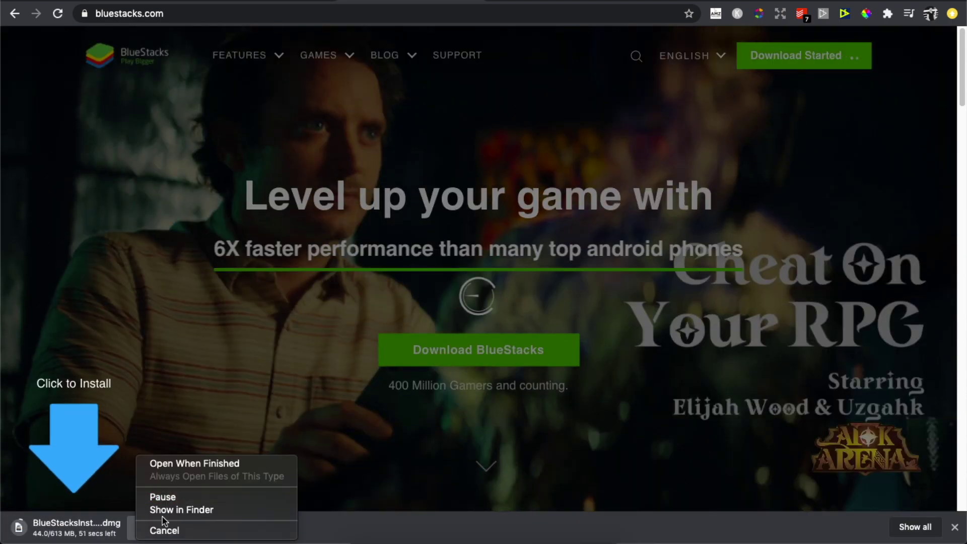
{"action": "left_click", "coordinate": [162, 531]}
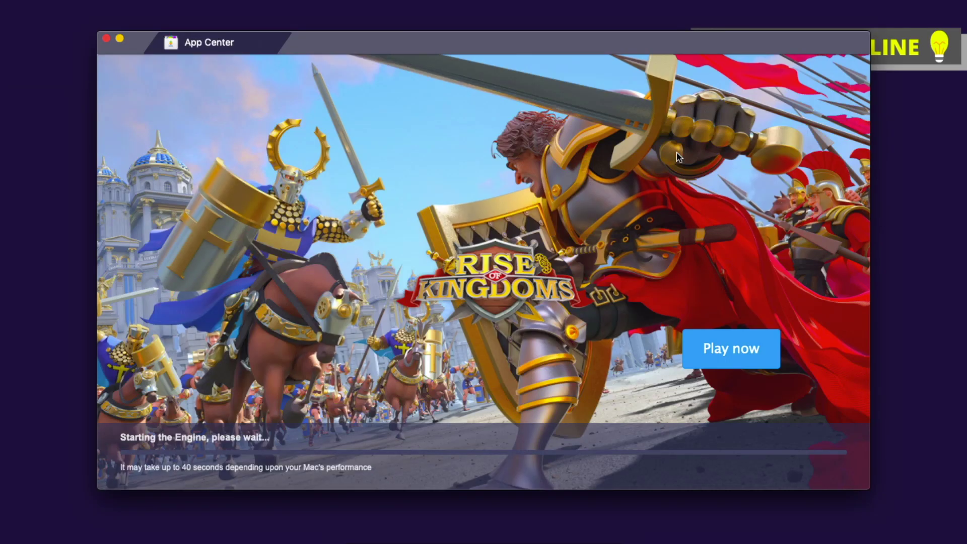
Step: Nudge the App Center window slightly left while the BlueStacks engine starts
{"action": "left_click_drag", "start_coordinate": [359, 44], "coordinate": [338, 46]}
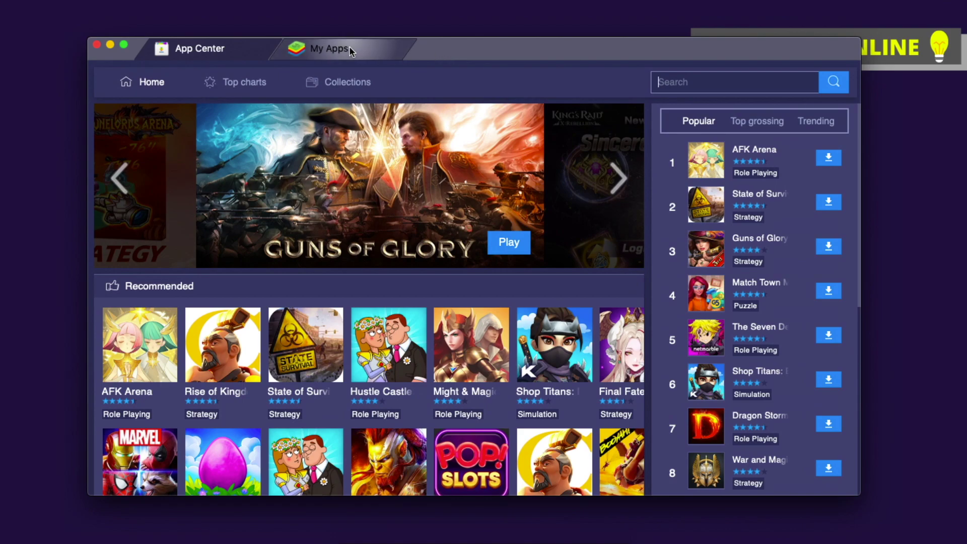
Step: Search the Play Store for "among us" and launch Among Us from its listing
{"action": "left_click", "coordinate": [349, 50]}
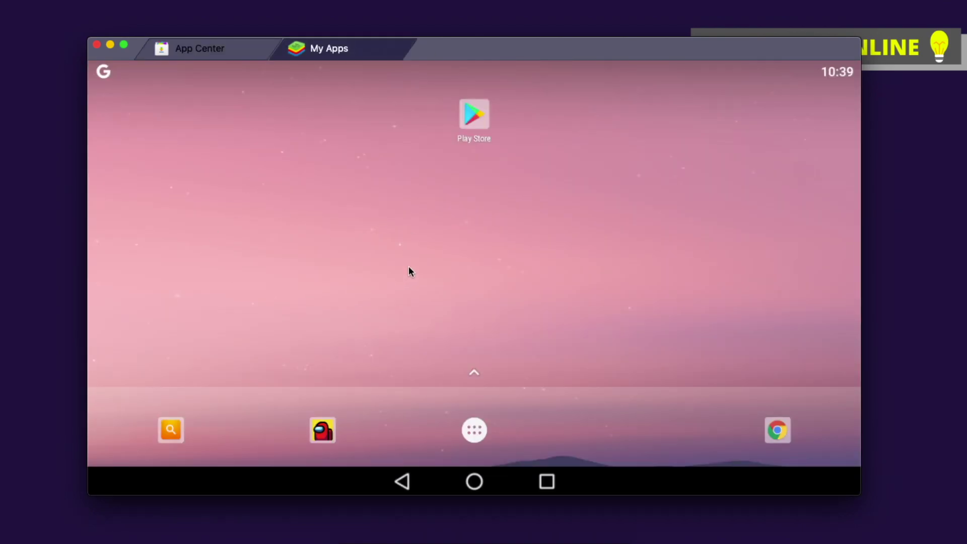
{"action": "left_click", "coordinate": [477, 119]}
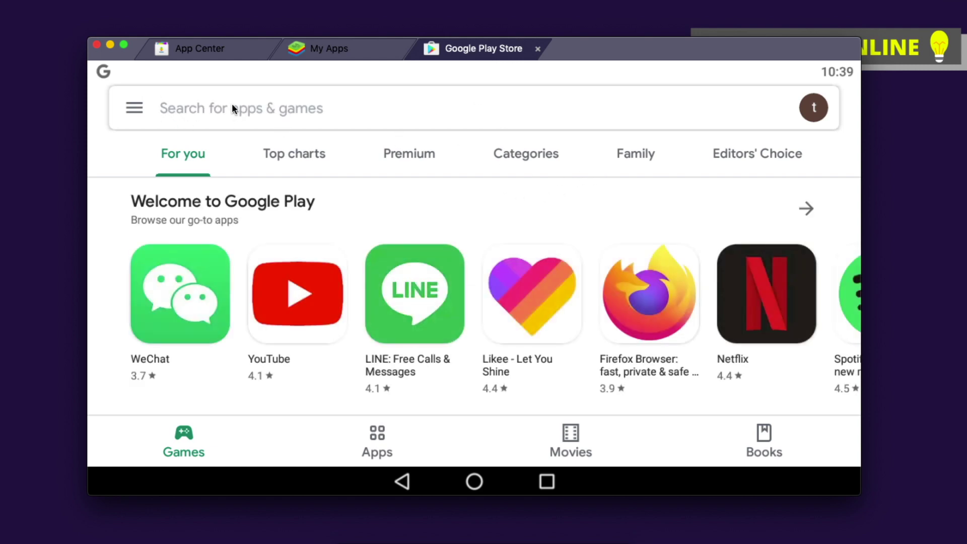
{"action": "left_click", "coordinate": [232, 109]}
{"action": "type", "text": "among"}
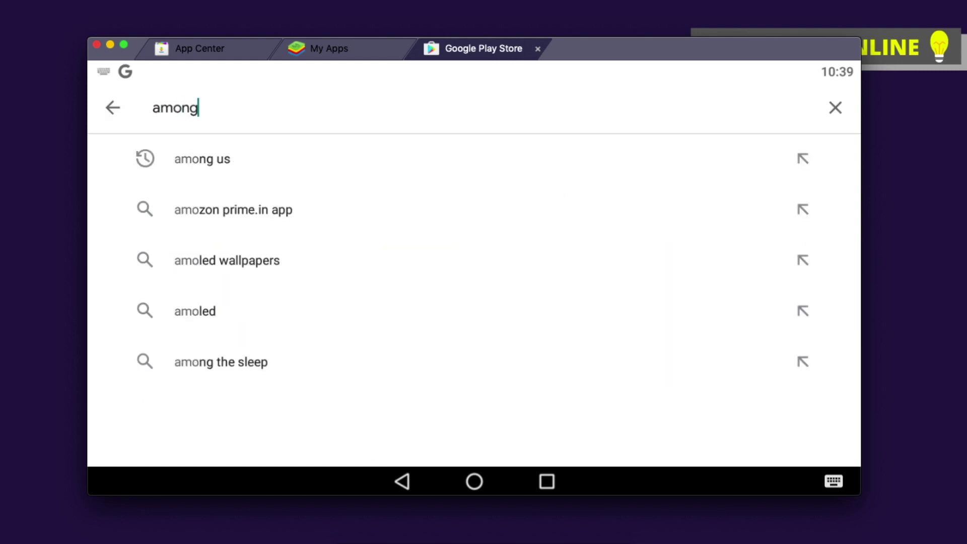
{"action": "type", "text": " us"}
{"action": "key", "text": "Return"}
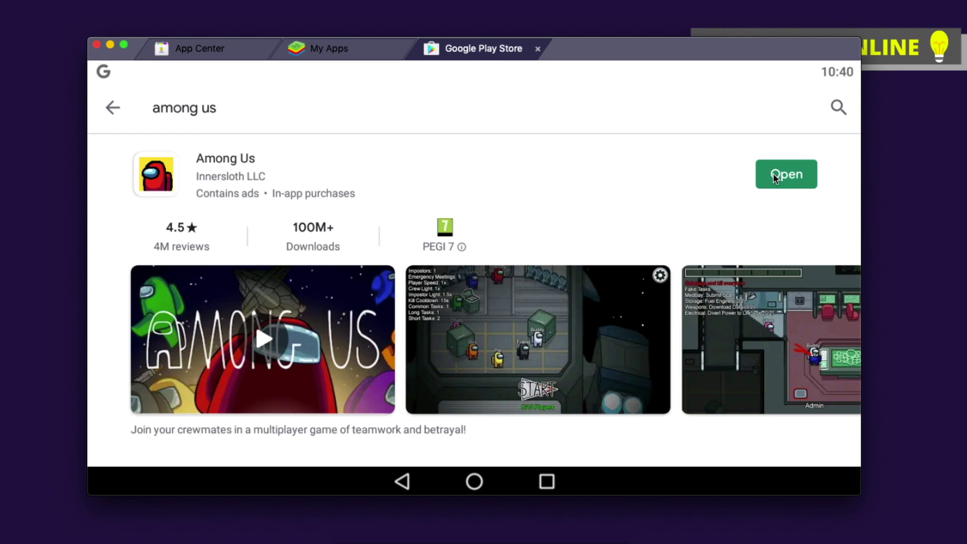
{"action": "left_click", "coordinate": [773, 173]}
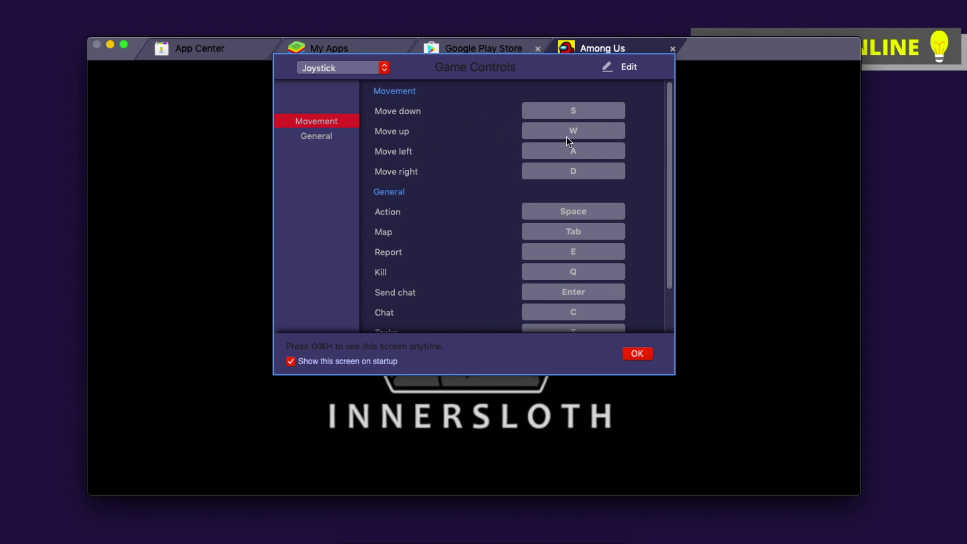
Step: Edit the Move down key, restore it to S, and close the controls overview with OK
{"action": "left_click", "coordinate": [631, 68]}
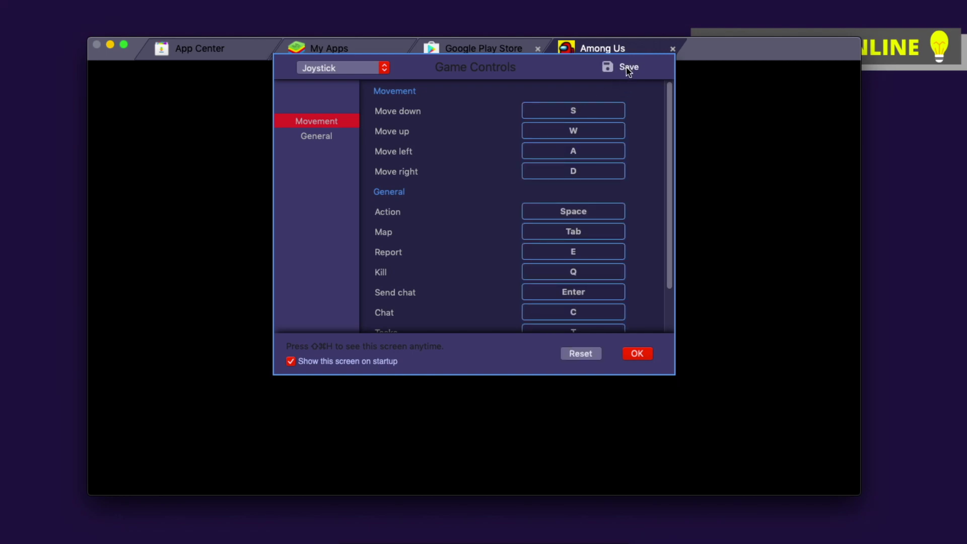
{"action": "left_click", "coordinate": [582, 110]}
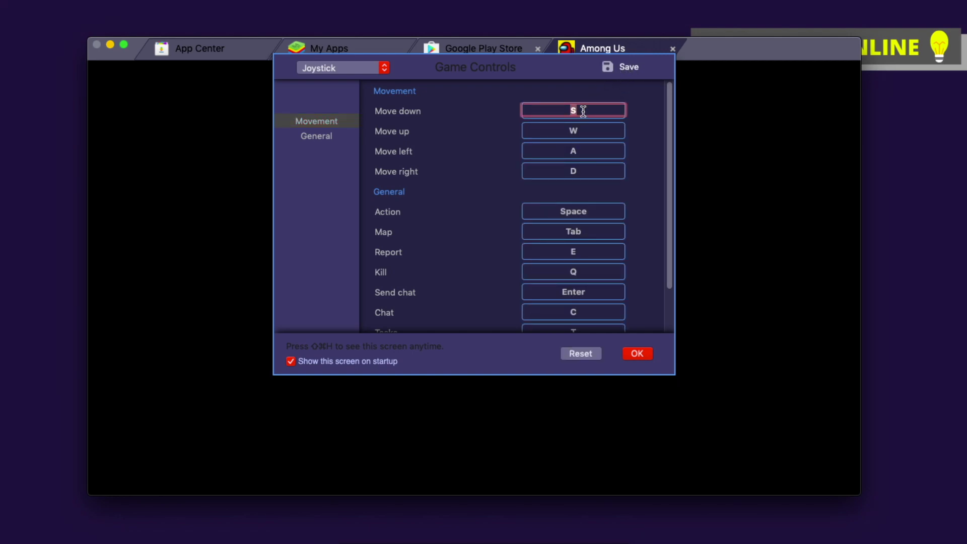
{"action": "type", "text": "Q"}
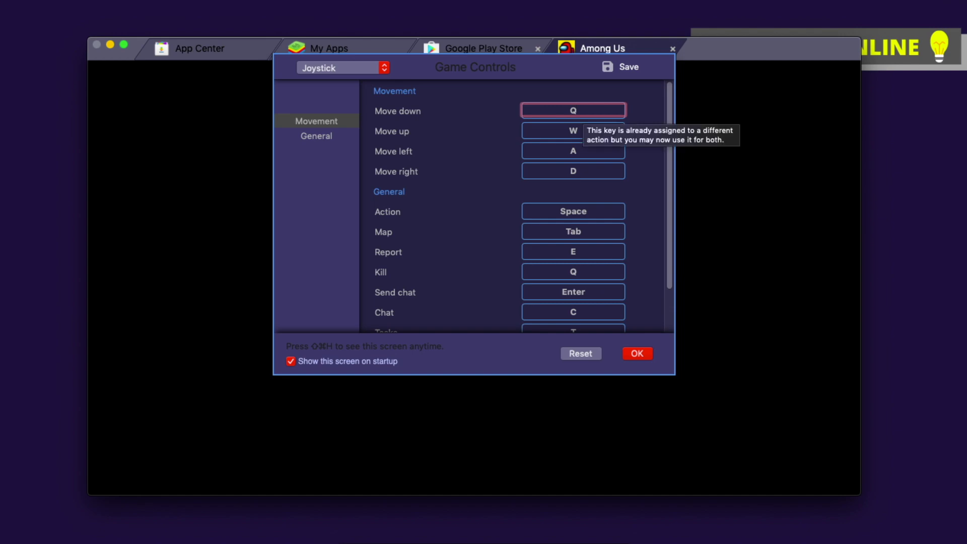
{"action": "key", "text": "BackSpace"}
{"action": "type", "text": "S"}
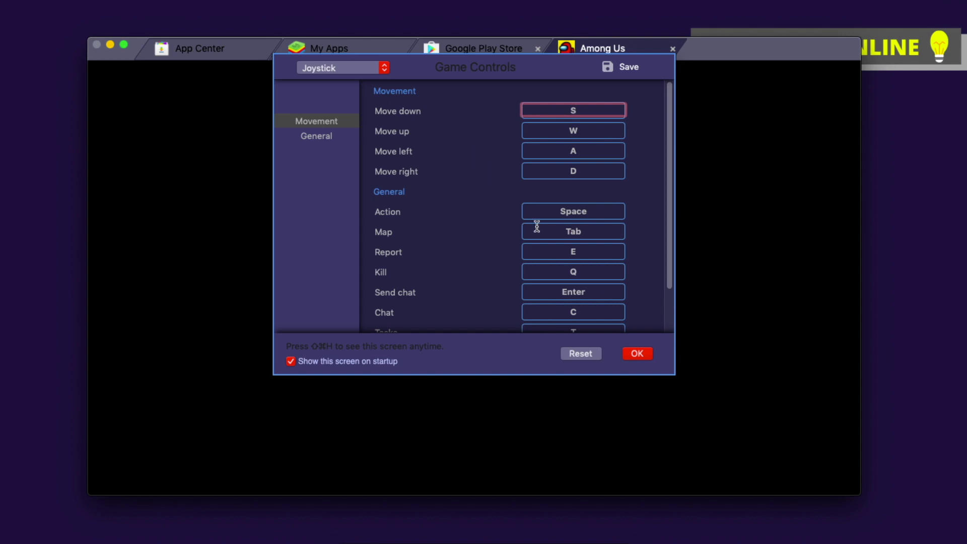
{"action": "scroll", "coordinate": [537, 226], "scroll_direction": "down", "scroll_amount": 3}
{"action": "scroll", "coordinate": [537, 227], "scroll_direction": "up", "scroll_amount": 3}
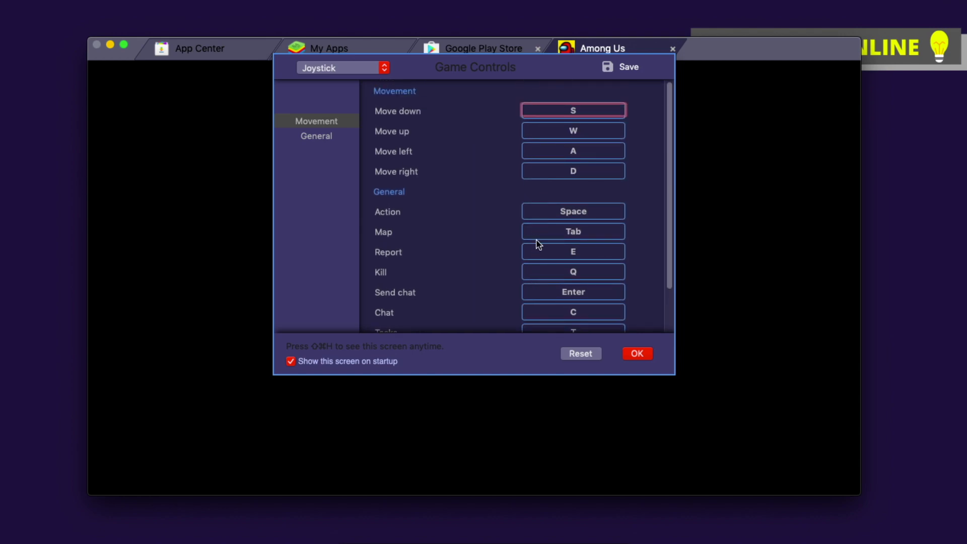
{"action": "left_click", "coordinate": [635, 354]}
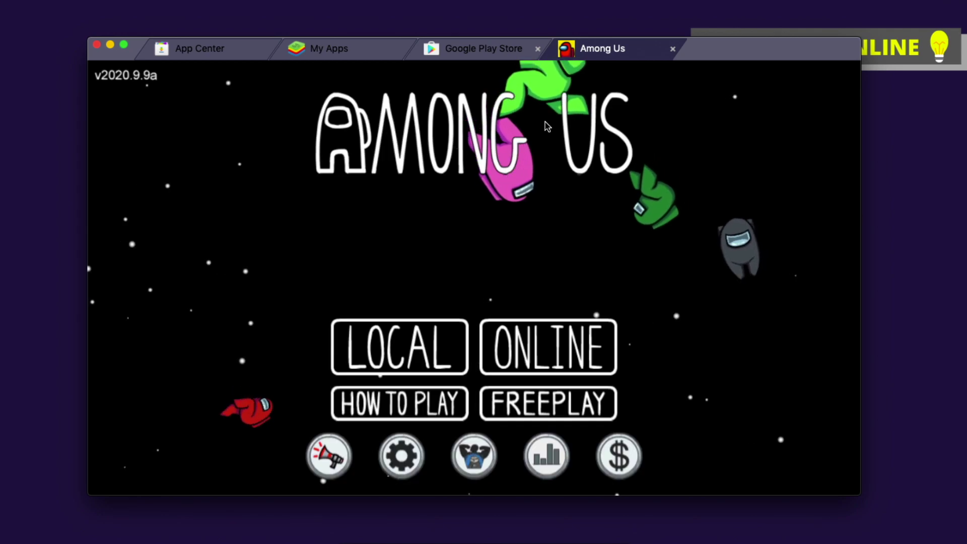
Step: Lower the system volume twice and choose ONLINE on the Among Us title screen
{"action": "key", "text": "XF86AudioLowerVolume"}
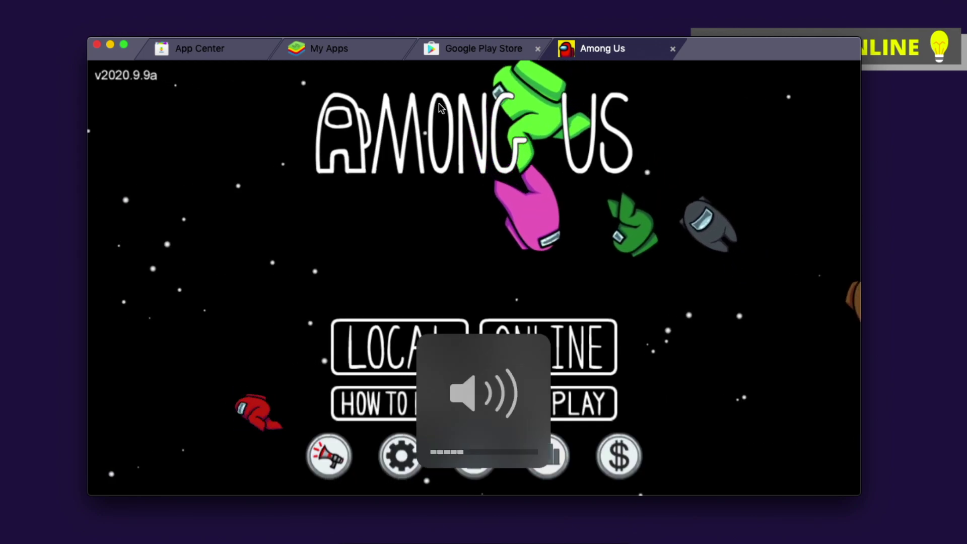
{"action": "key", "text": "XF86AudioLowerVolume"}
{"action": "key", "text": "XF86AudioLowerVolume"}
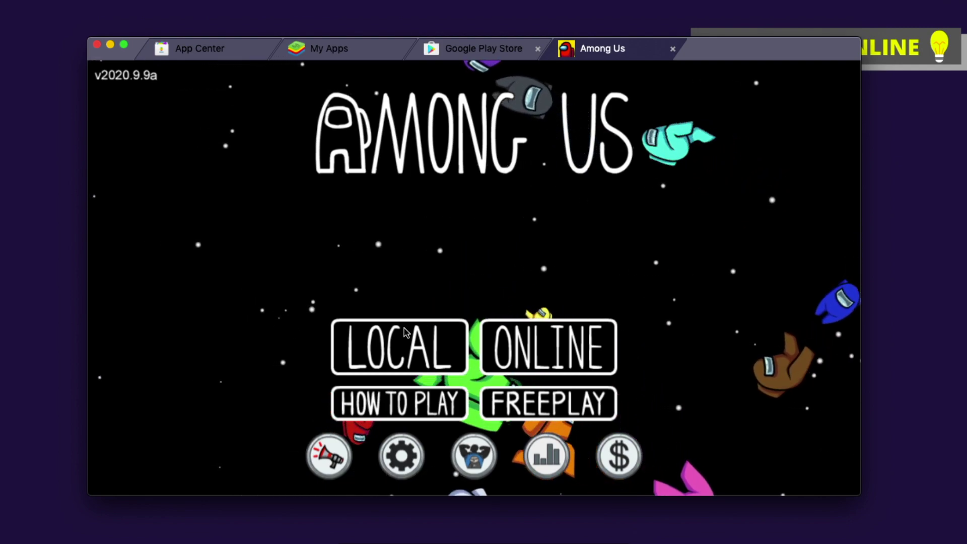
{"action": "left_click", "coordinate": [549, 337]}
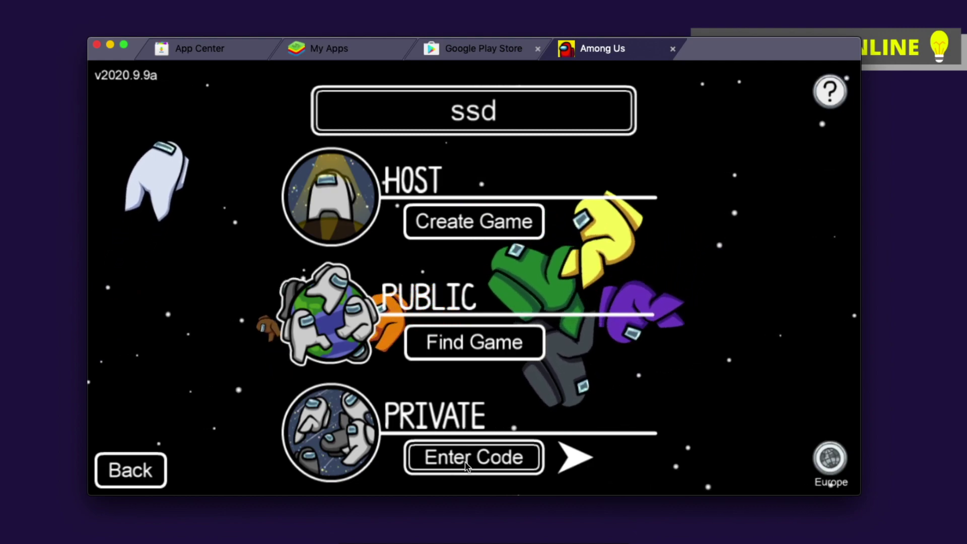
Step: Find and join a public lobby on The Skeld, then walk the character around
{"action": "left_click", "coordinate": [478, 344]}
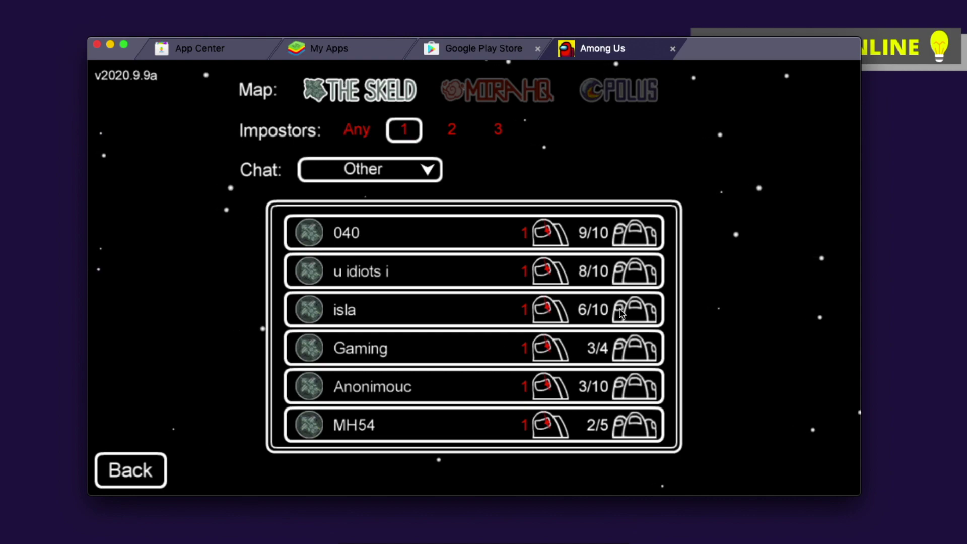
{"action": "left_click", "coordinate": [635, 312]}
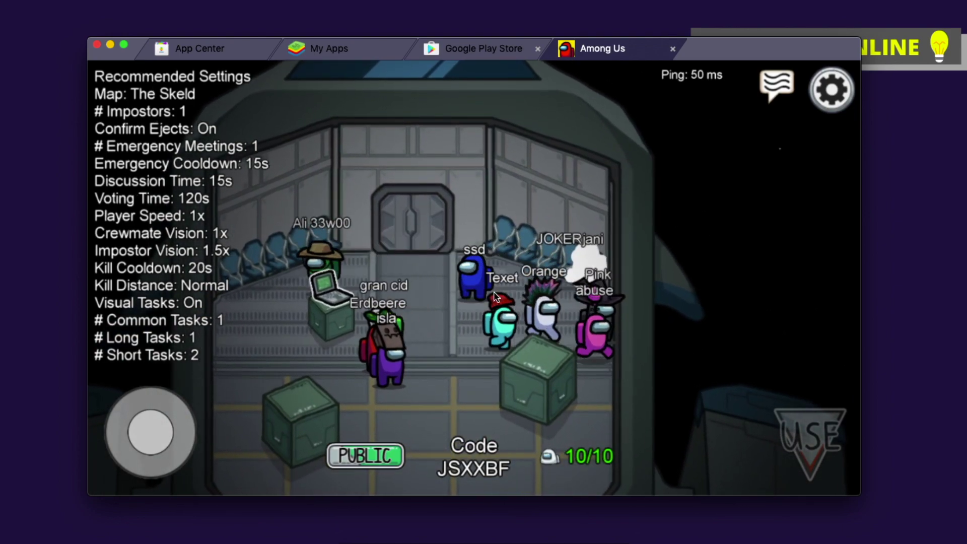
{"action": "key", "text": "a+s"}
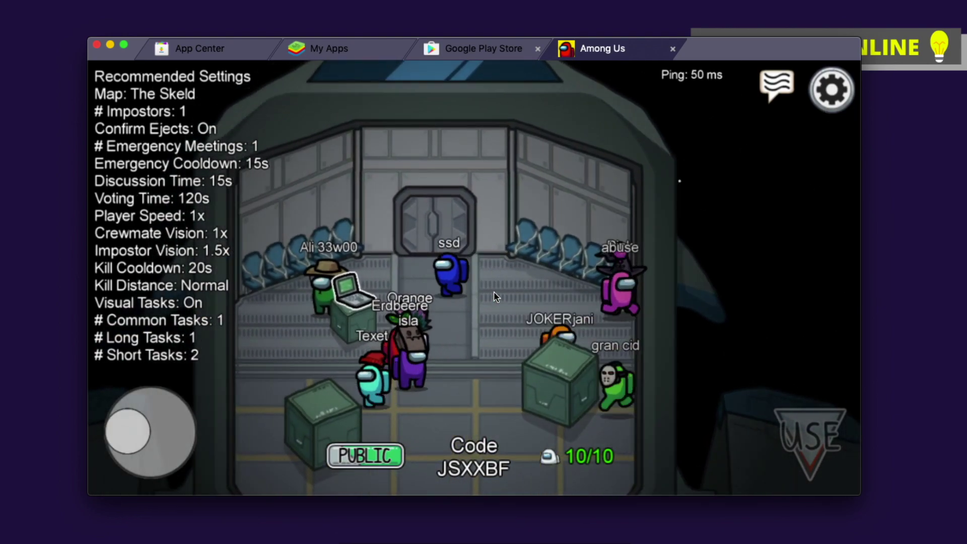
{"action": "key", "text": "w+d"}
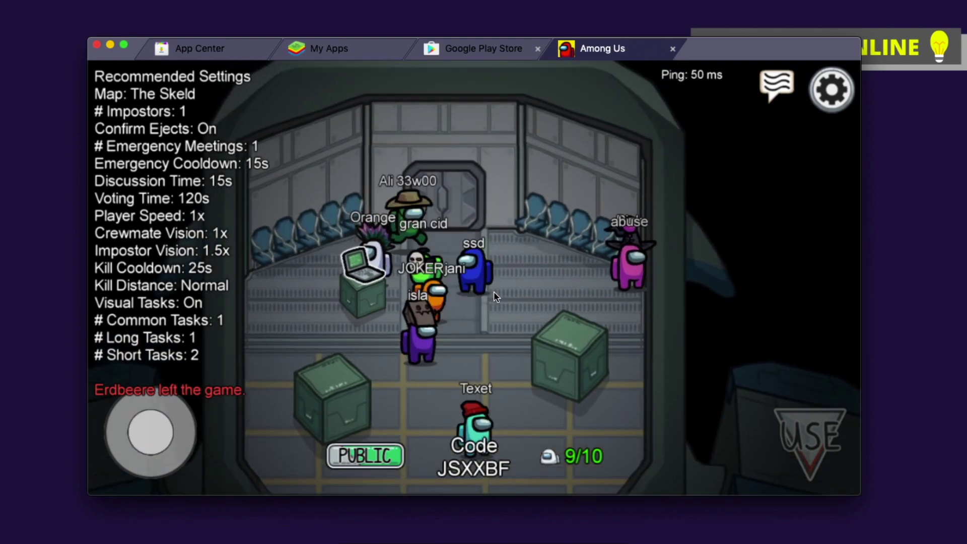